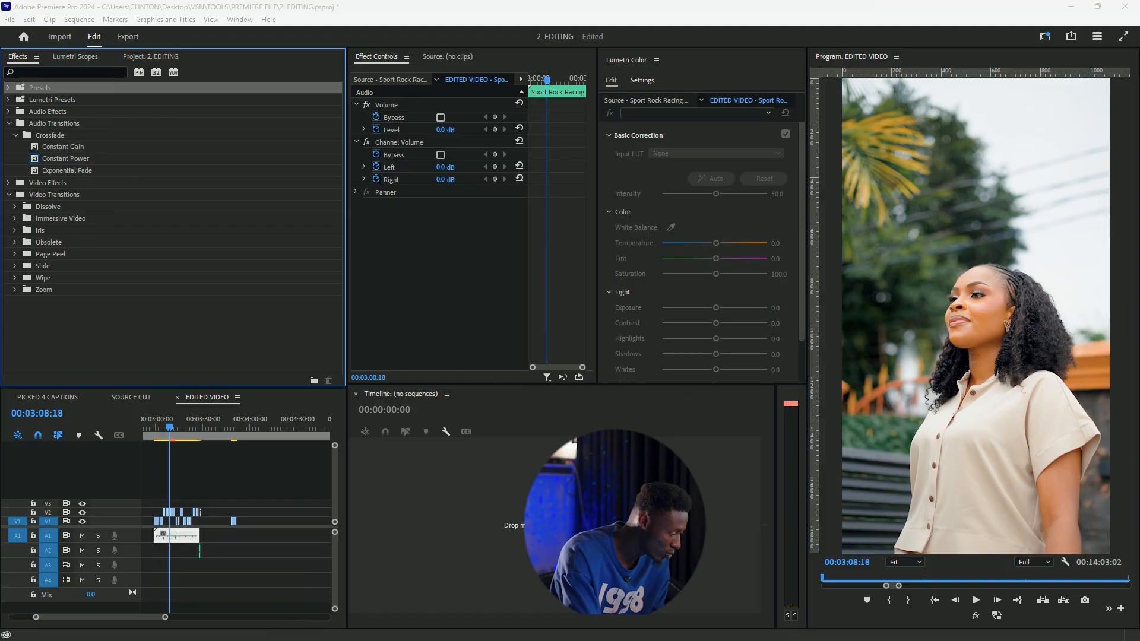
Copy the C9702.MP4 clip near 00:03:06 on V2, paste it at the sequence's end, and extend it on V1 directly after C9704.MP4
left_click(230, 435)
left_click_drag(231, 438, 233, 436)
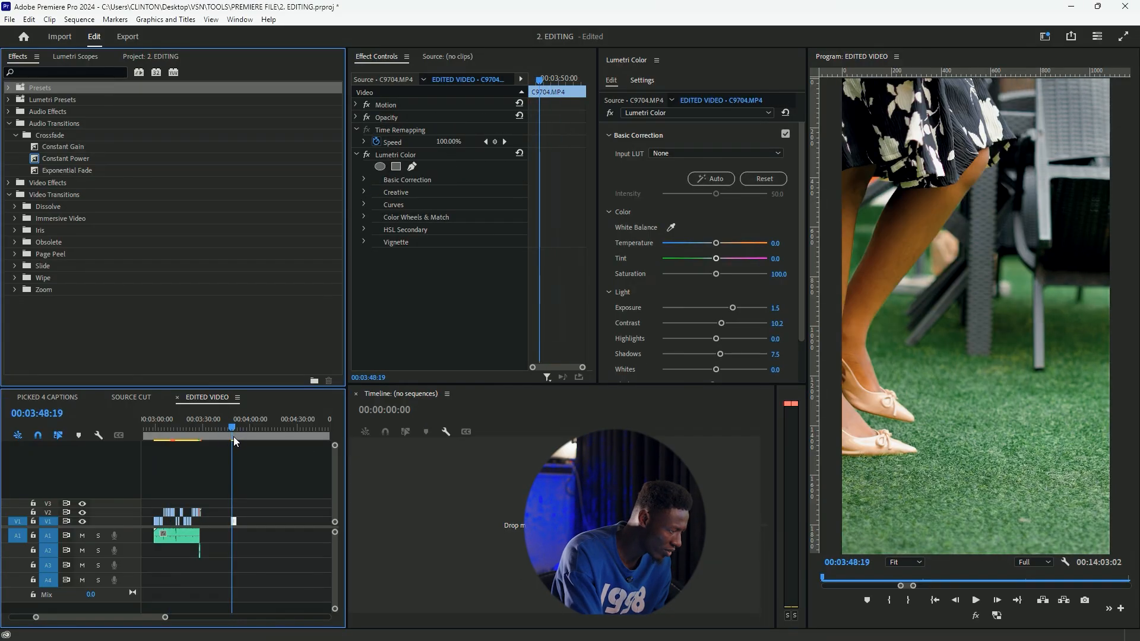
left_click(172, 437)
key("space")
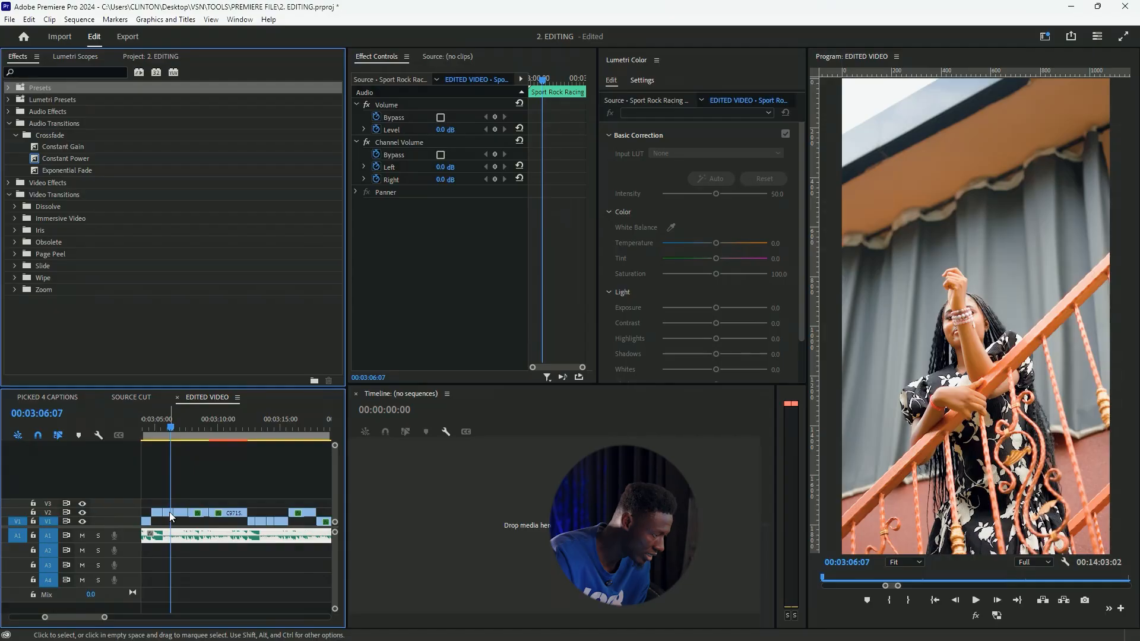
left_click(170, 515)
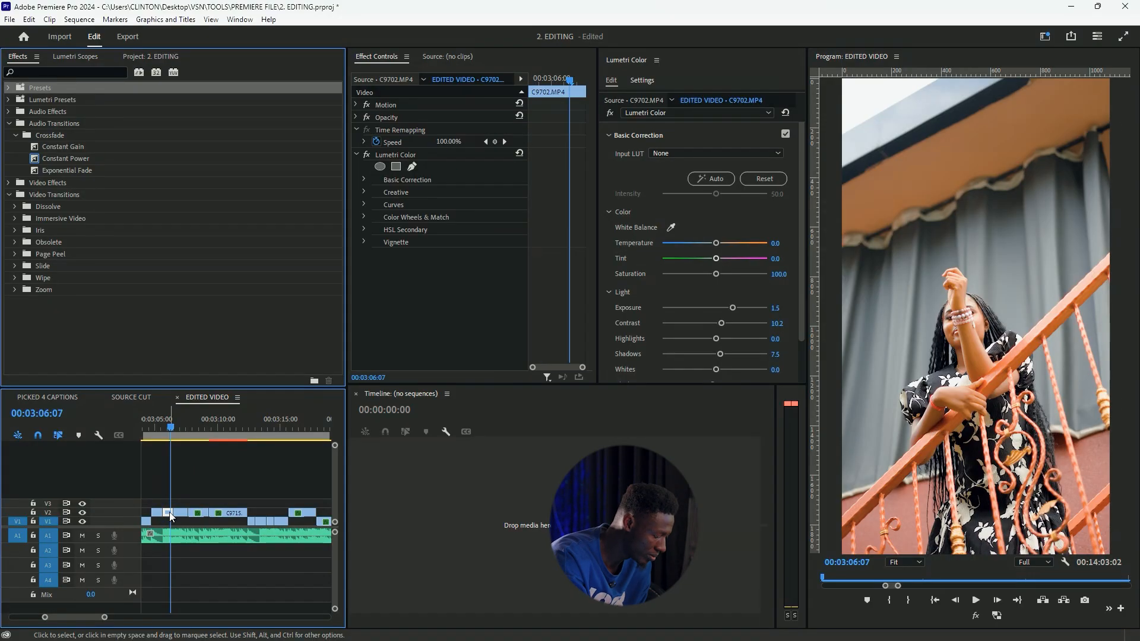
scroll(170, 516, "down", 2)
scroll(170, 512, "down", 5)
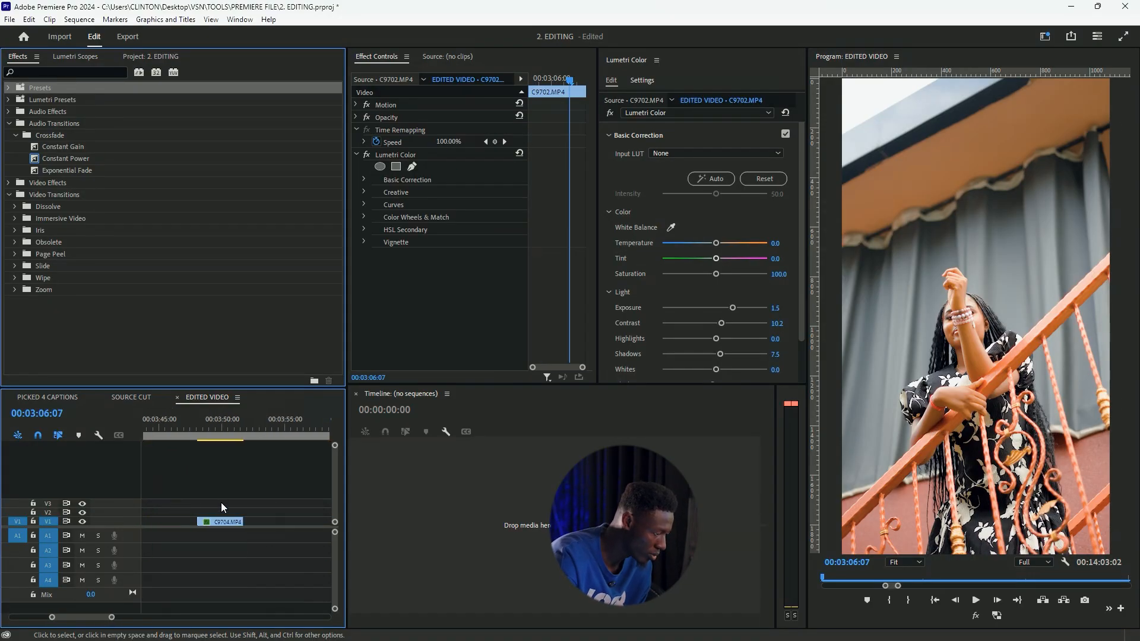
left_click(247, 433)
key("Up")
key("ctrl+v")
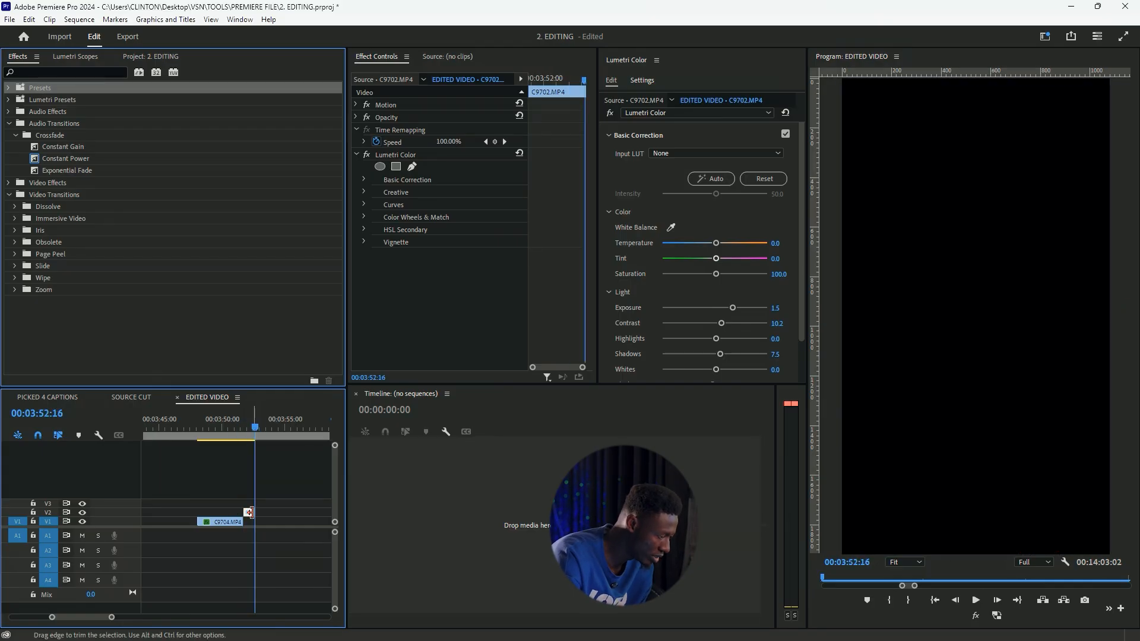
left_click_drag(249, 512, 271, 523)
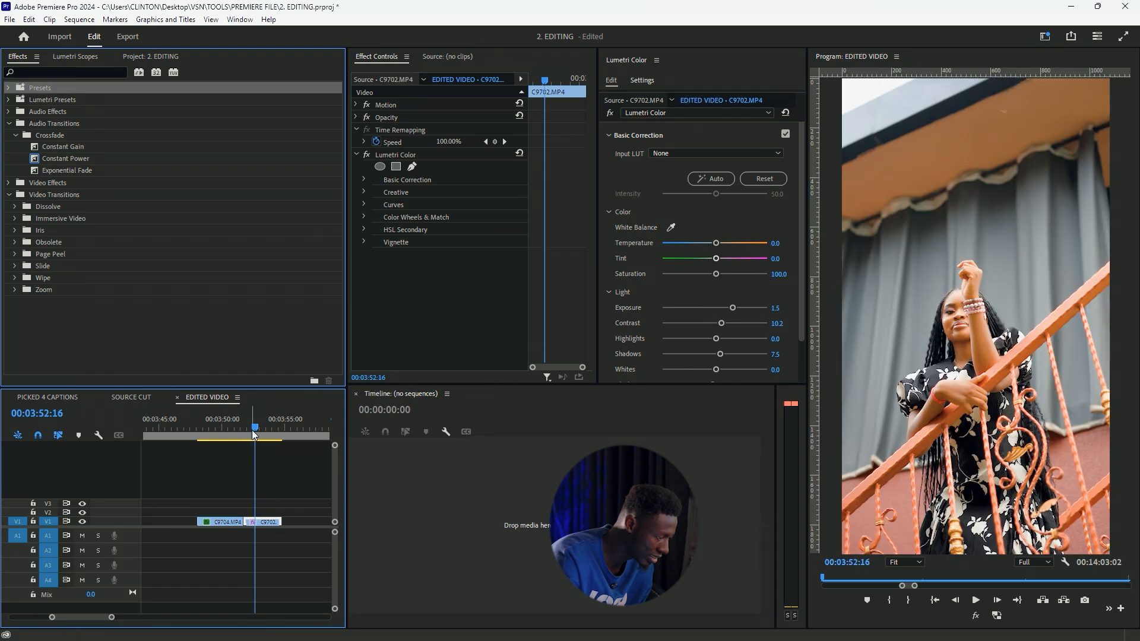
Preview the plain cut between C9704.MP4 and C9702.MP4 and look through the Dissolve transitions
mouse_move(230, 432)
left_mouse_down()
mouse_move(247, 432)
mouse_move(232, 437)
left_mouse_up()
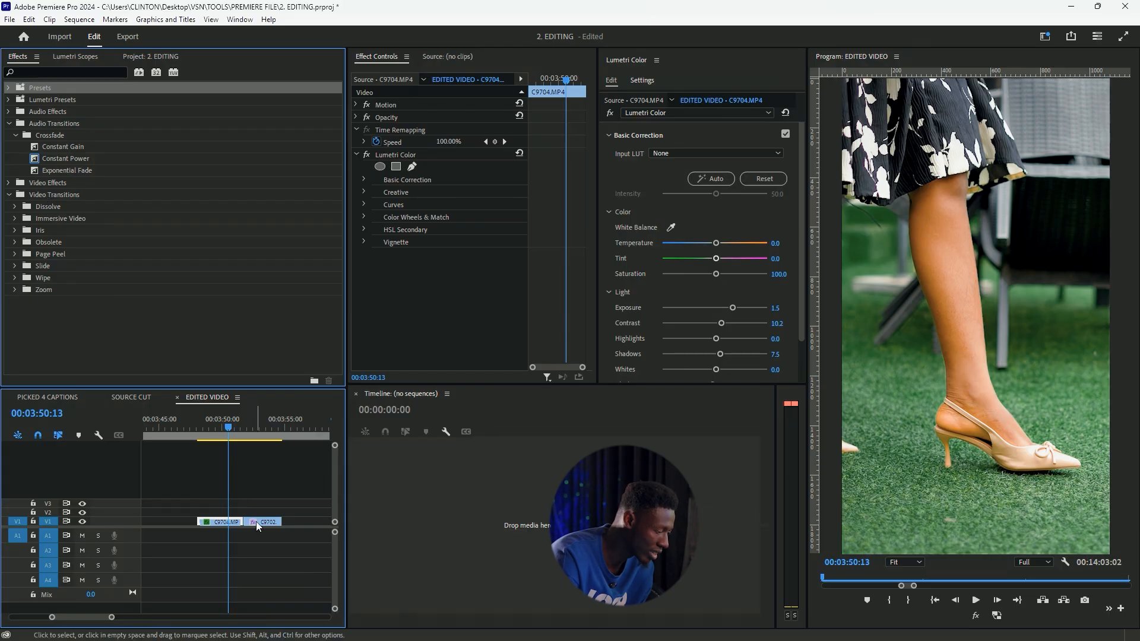
left_click_drag(240, 437, 242, 436)
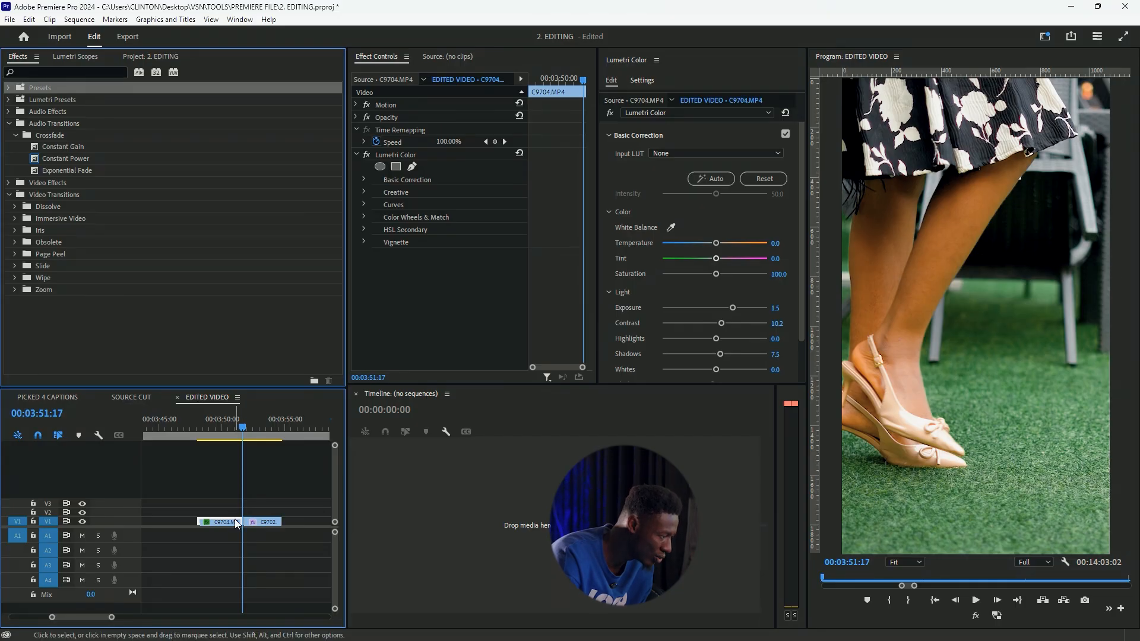
left_click(17, 207)
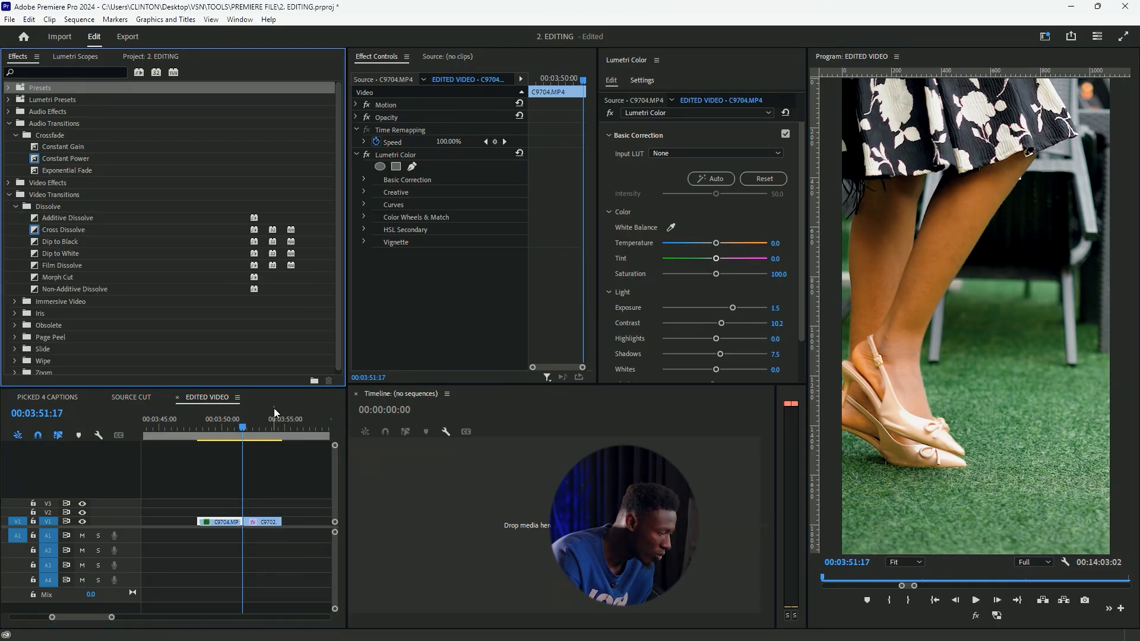
left_click(226, 421)
key("space")
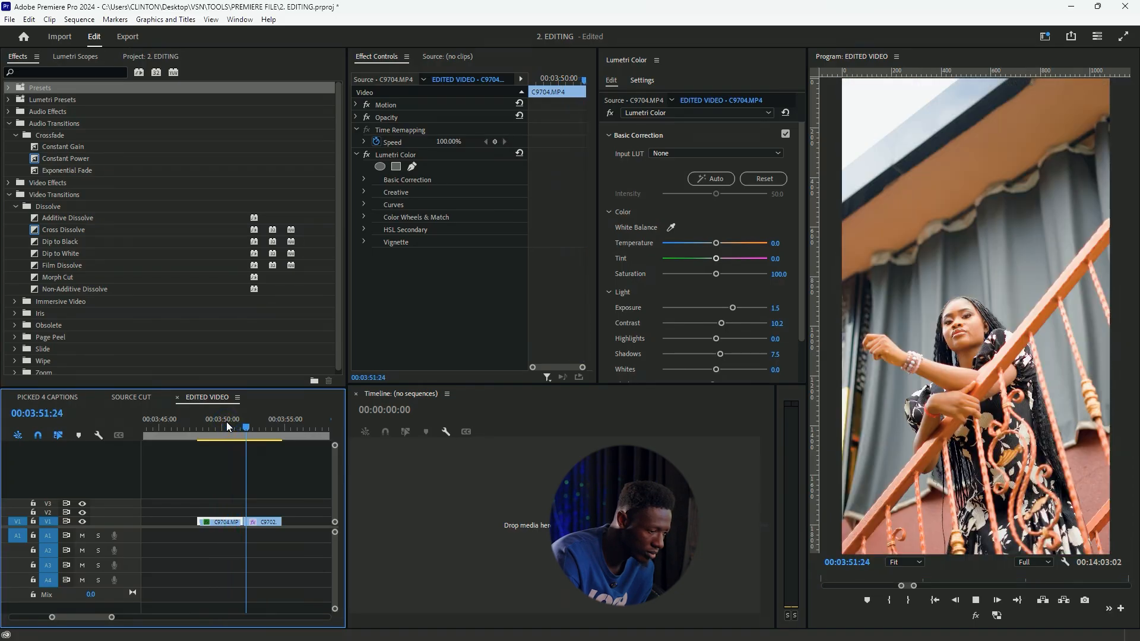
key("space")
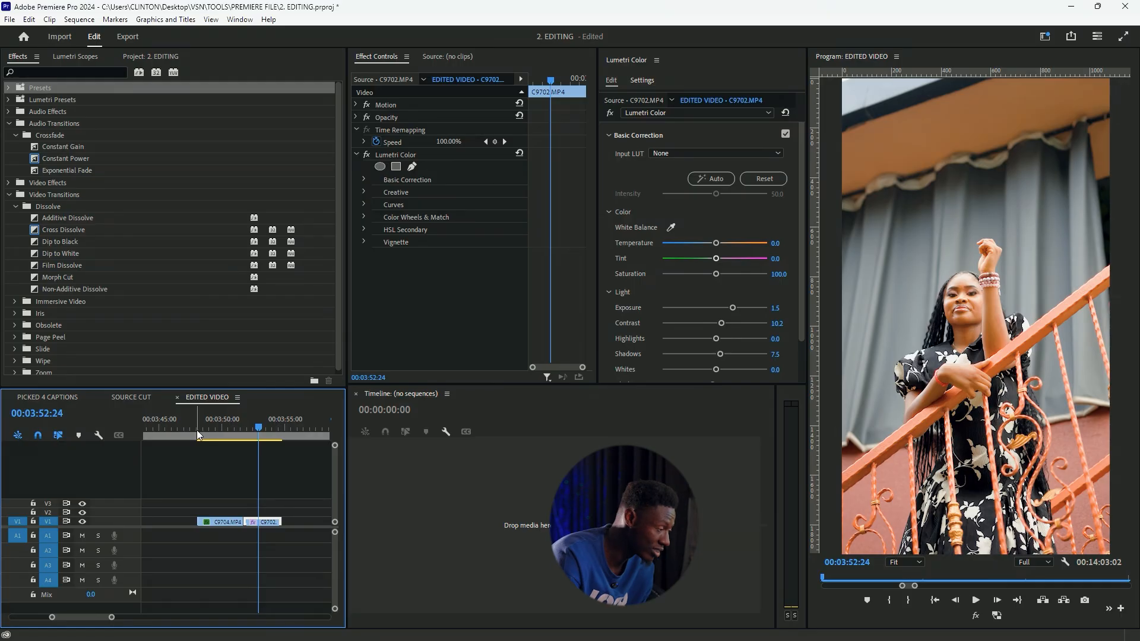
left_click_drag(241, 423, 219, 423)
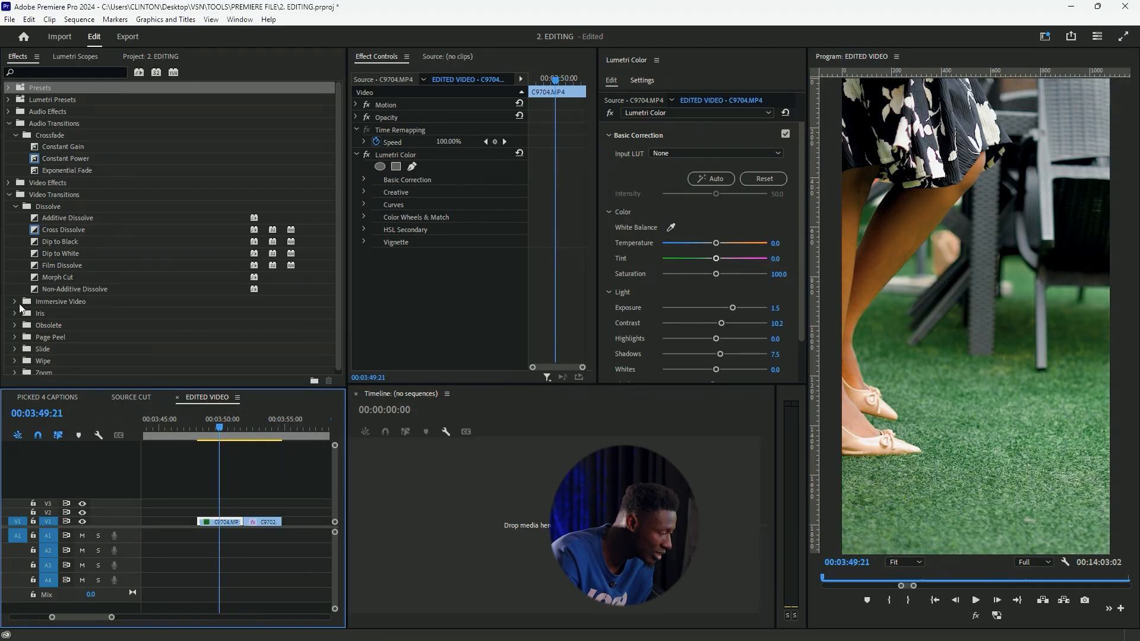
Apply the VR Light Rays immersive video transition to the cut between C9704.MP4 and C9702.MP4
left_click(15, 301)
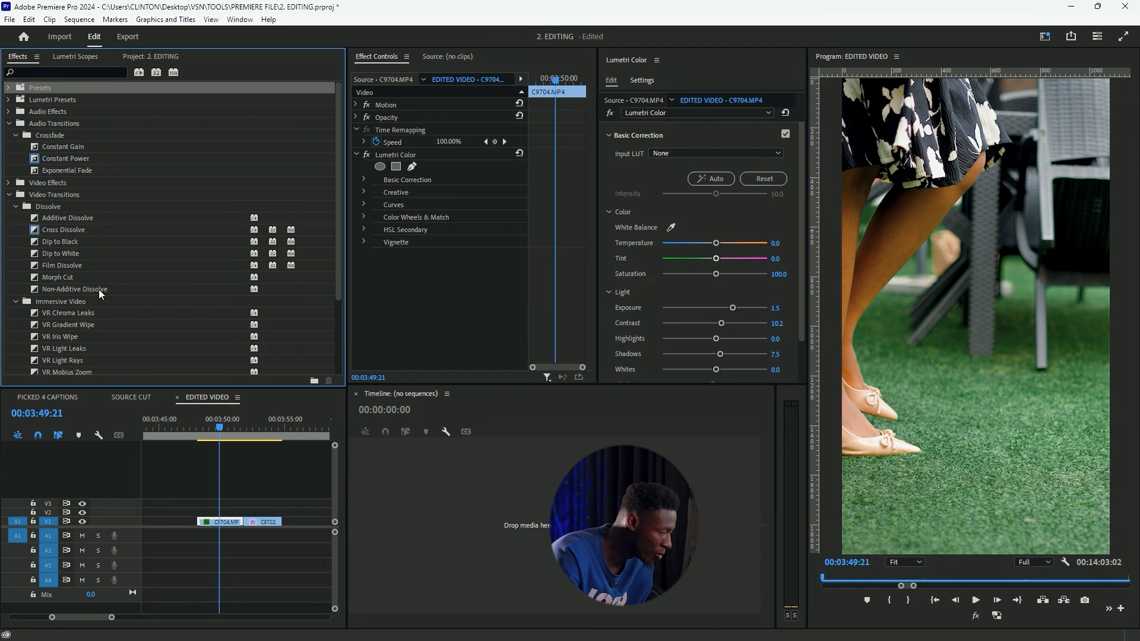
scroll(98, 290, "down", 3)
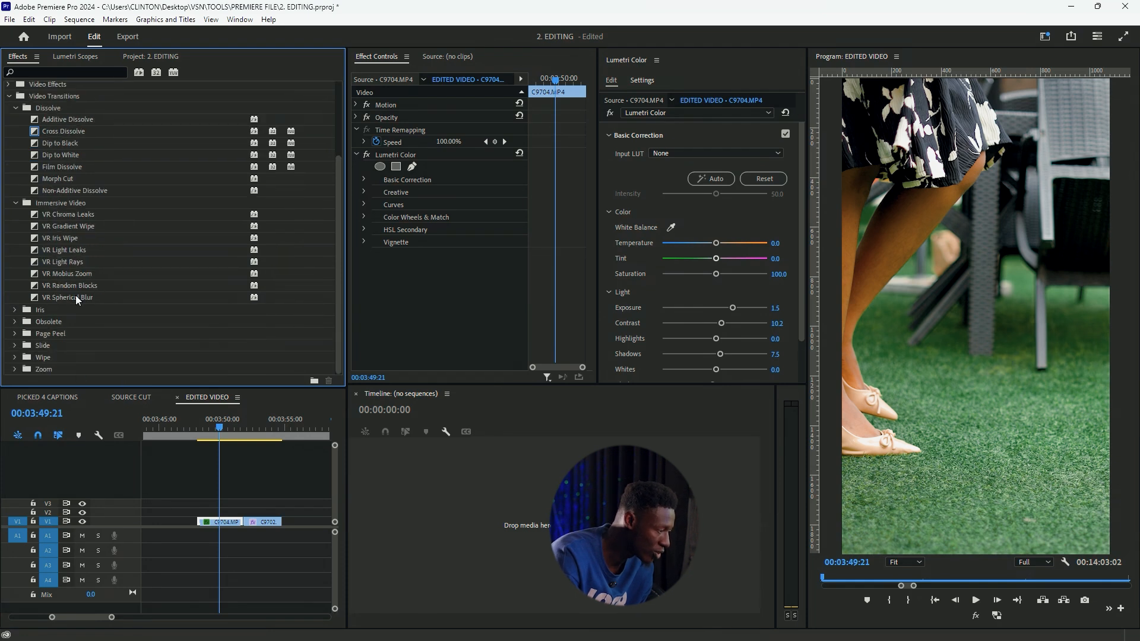
left_click_drag(34, 262, 65, 267)
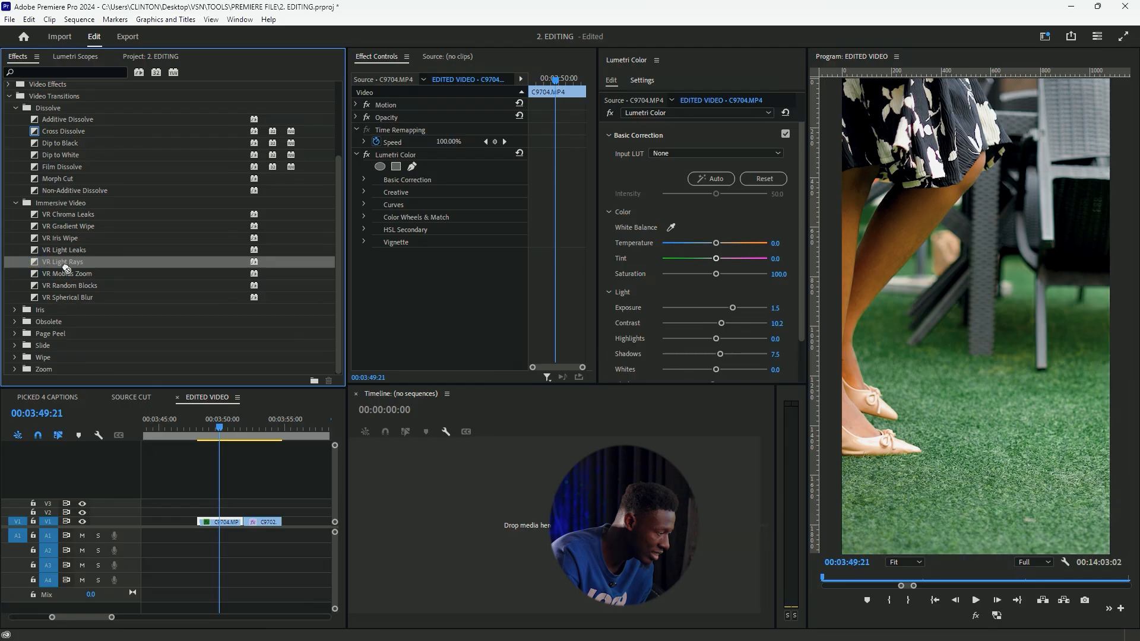
left_click_drag(137, 296, 203, 438)
left_click_drag(73, 264, 256, 462)
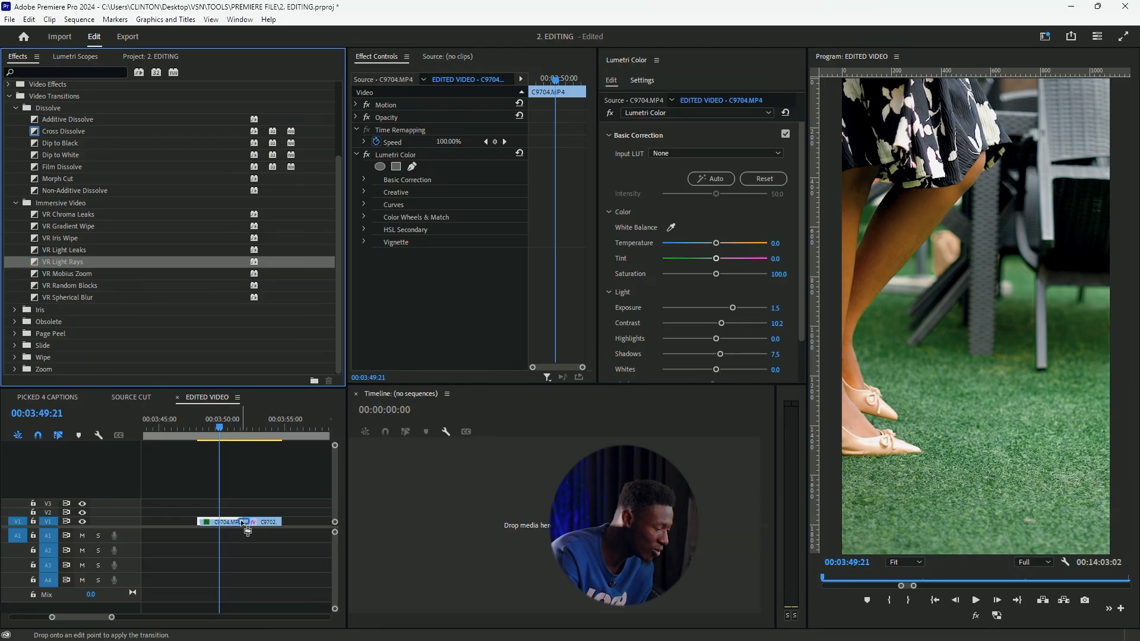
left_click_drag(247, 530, 244, 523)
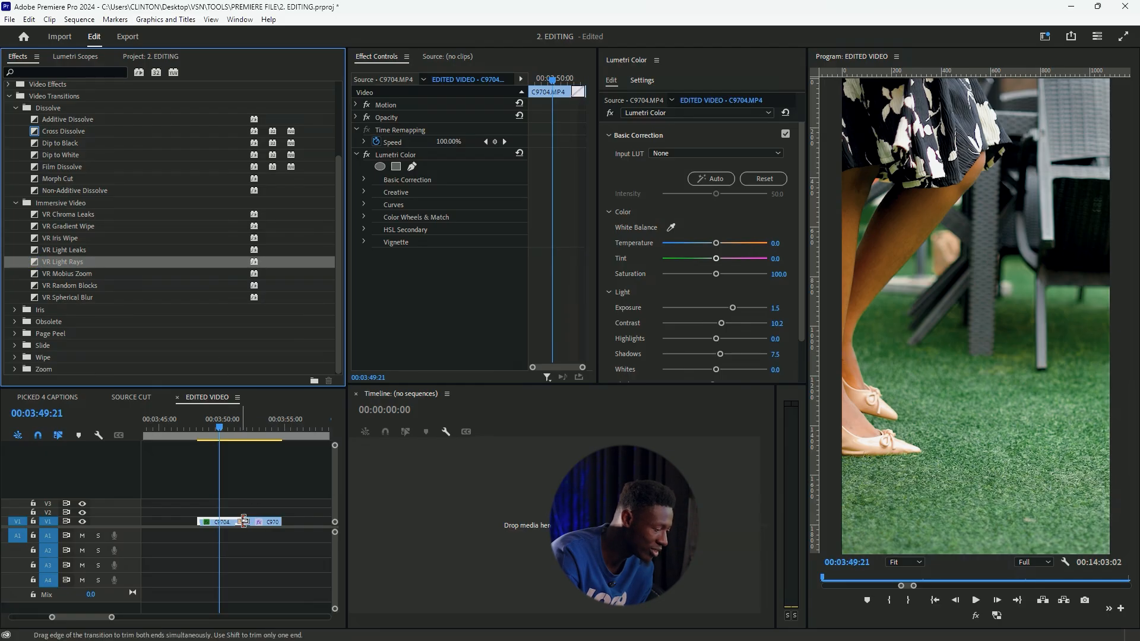
Preview the VR Light Rays transition and increase the height of the V1 track
left_click(226, 430)
key("space")
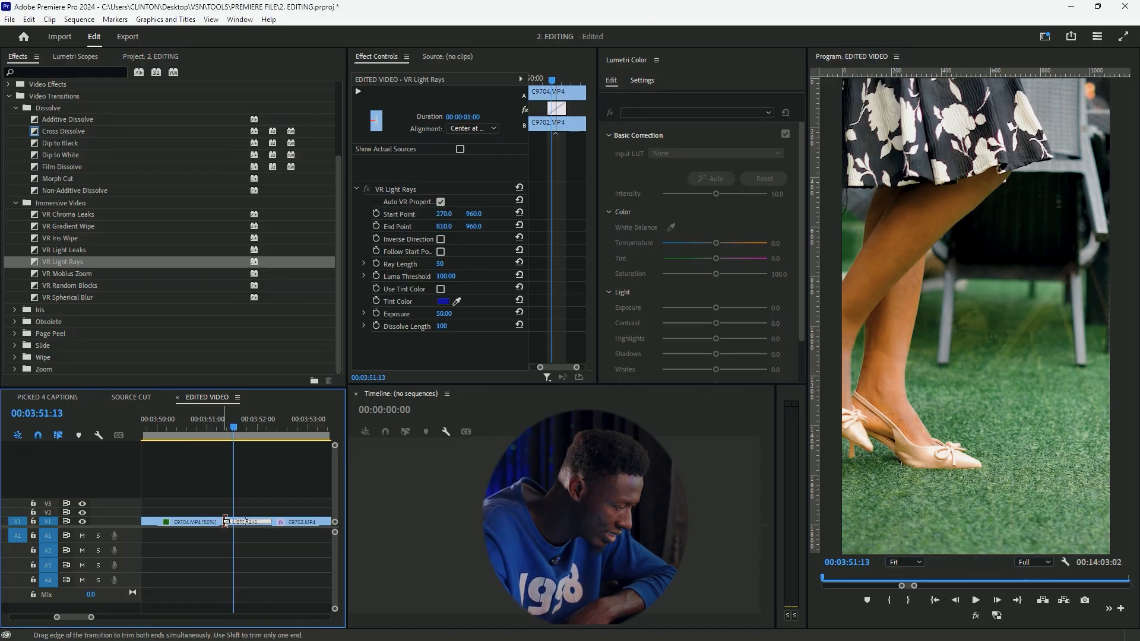
left_click_drag(128, 519, 127, 480)
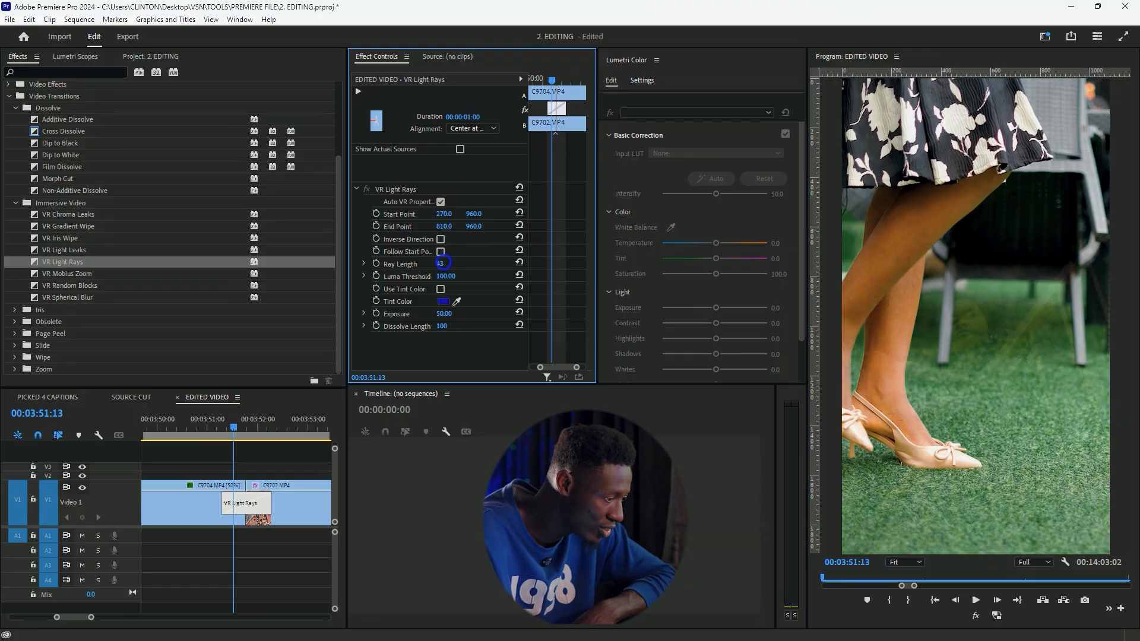
Set the VR Light Rays transition's Ray Length to 69 and Exposure to 56
left_click_drag(247, 432, 242, 433)
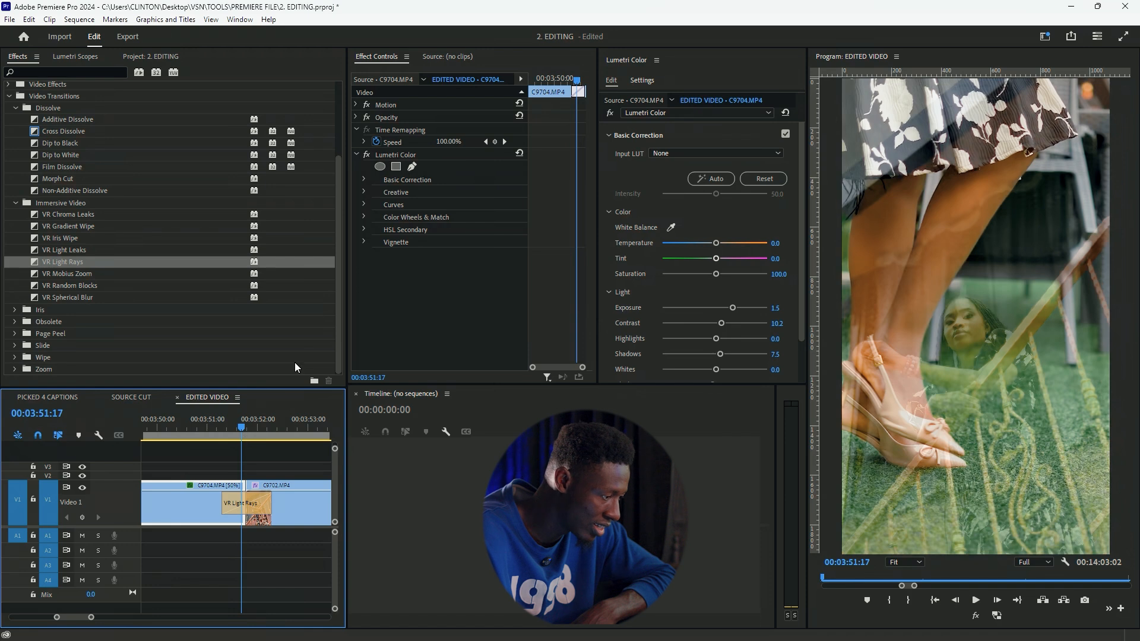
left_click(247, 503)
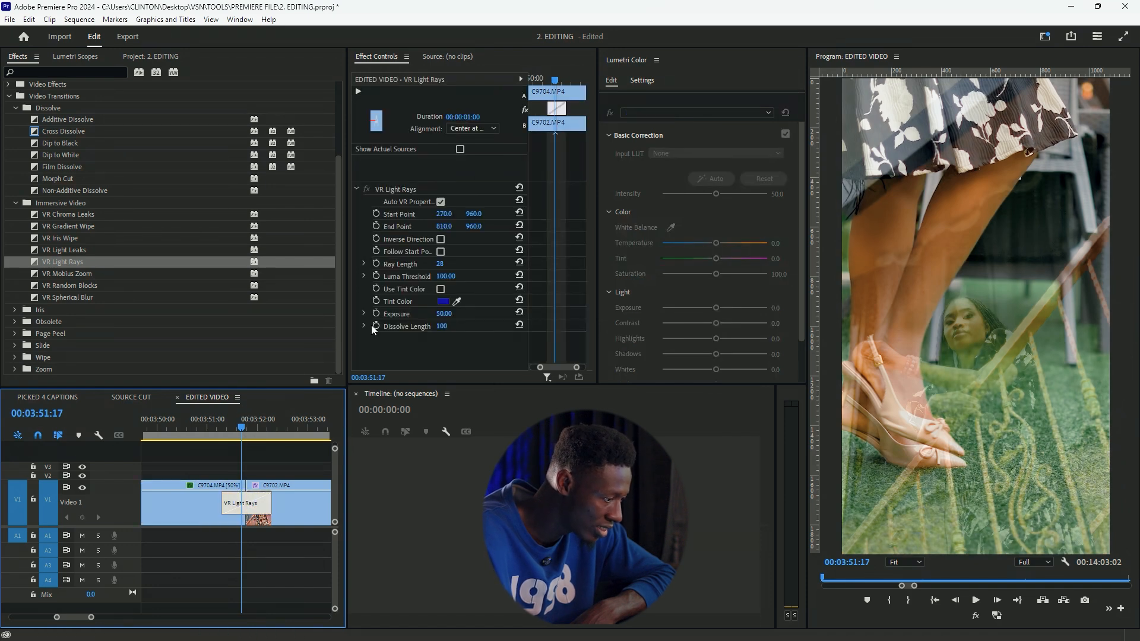
mouse_move(440, 266)
left_mouse_down()
mouse_move(499, 265)
mouse_move(434, 264)
left_mouse_up()
mouse_move(444, 314)
left_mouse_down()
mouse_move(431, 314)
mouse_move(457, 314)
left_mouse_up()
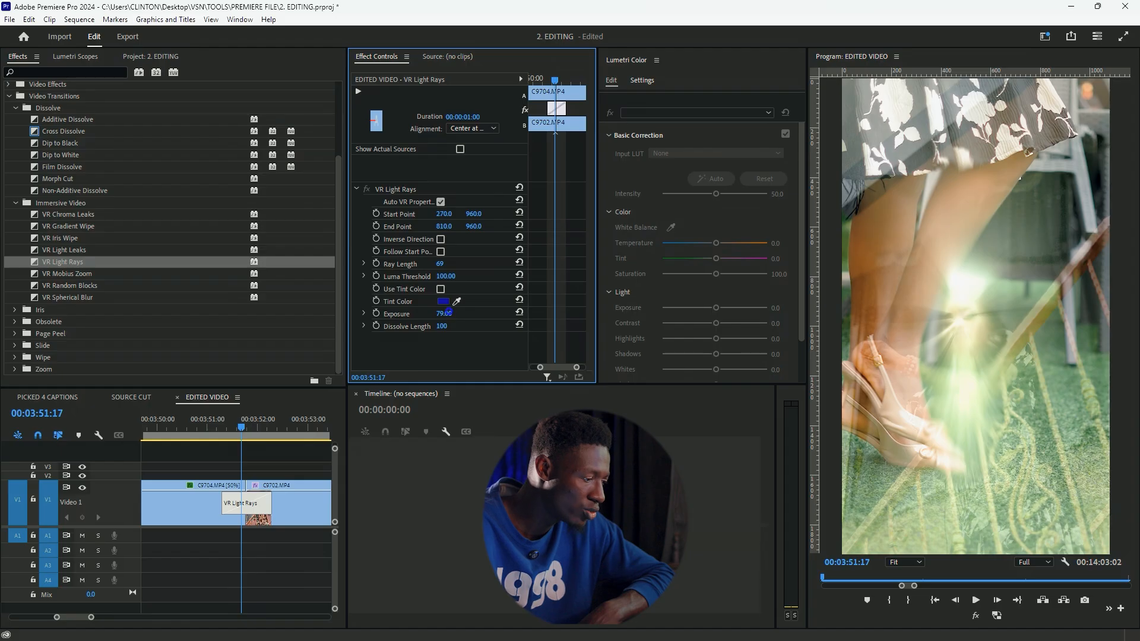
left_click_drag(444, 314, 442, 314)
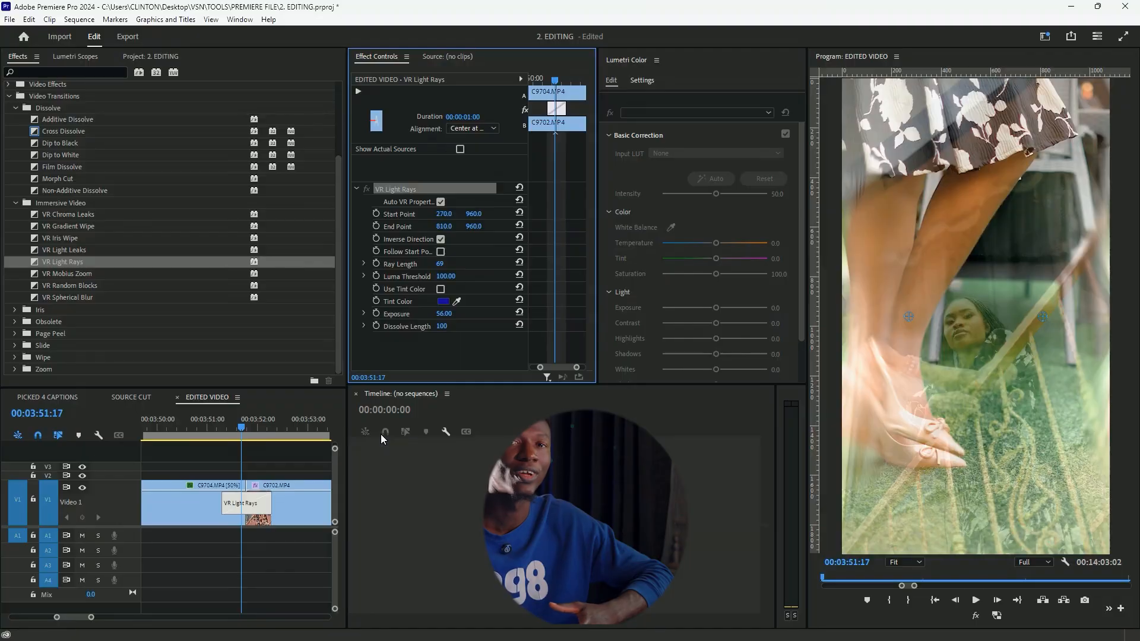
Turn off Inverse Direction for the VR Light Rays transition and play the transition back
left_click_drag(232, 434, 248, 437)
left_click(249, 503)
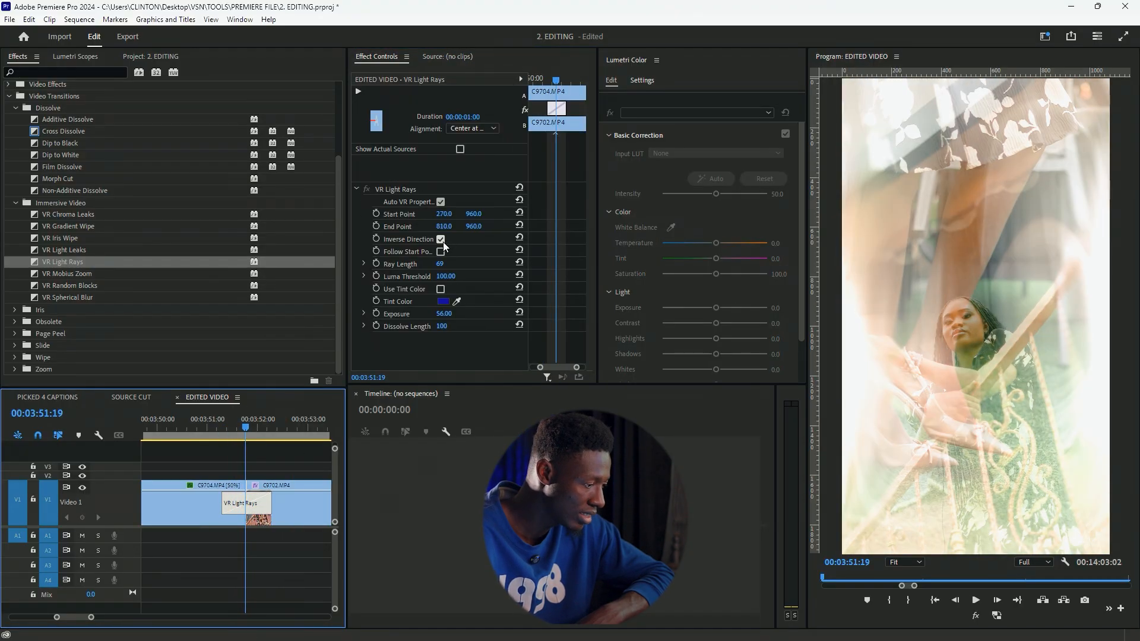
left_click(440, 240)
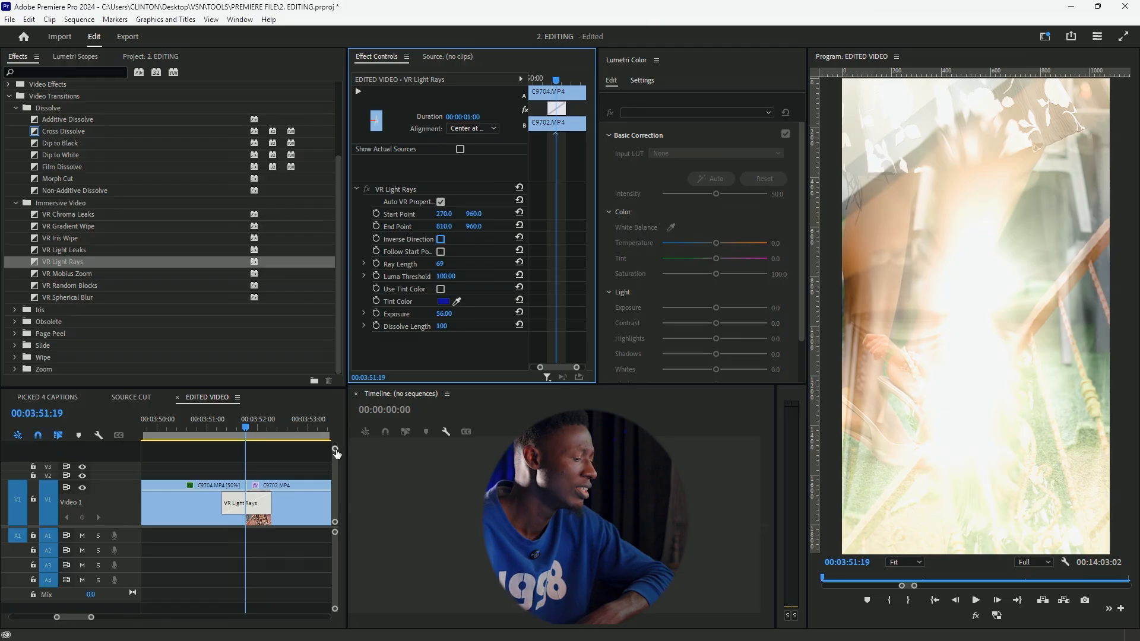
left_click(196, 426)
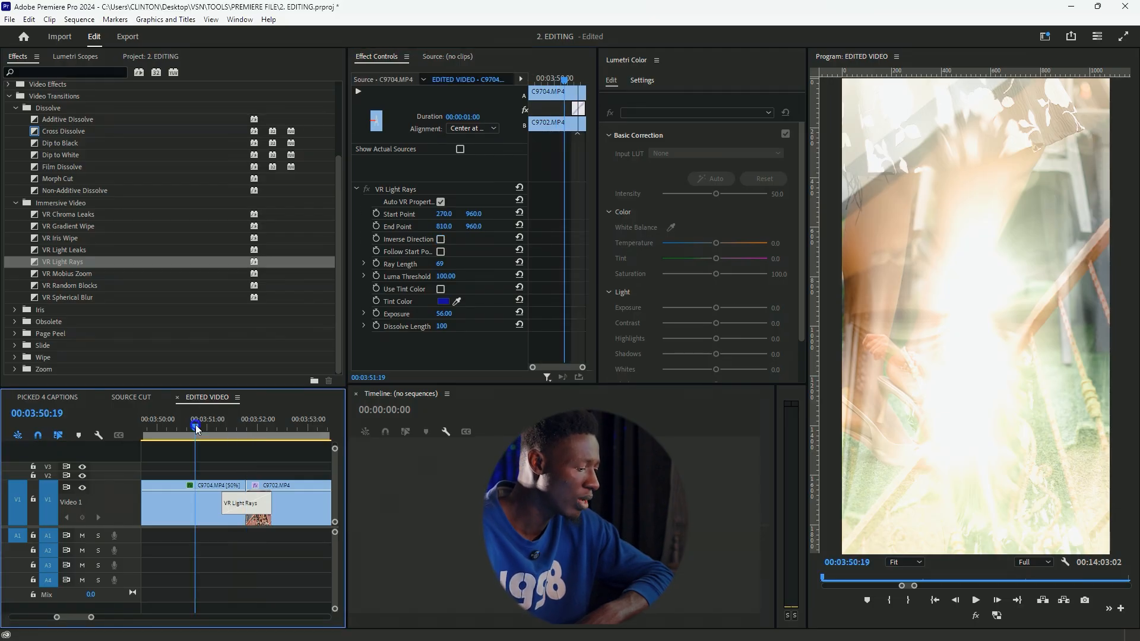
key("space")
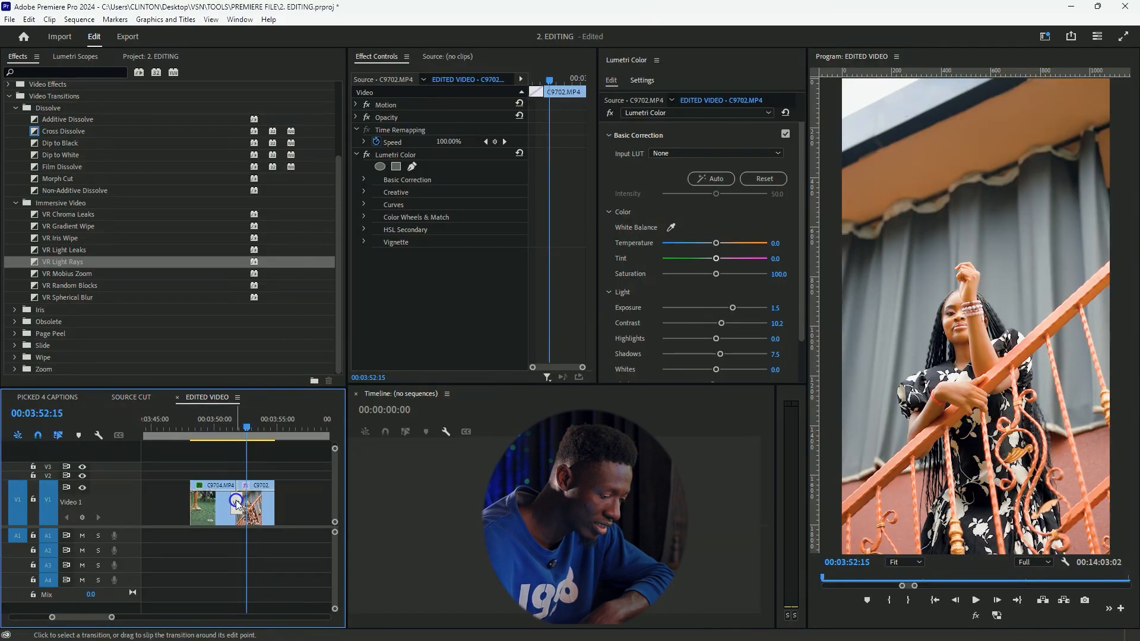
Lengthen the VR Light Rays transition on both sides of the cut to about 00:00:03:19
left_click(237, 503)
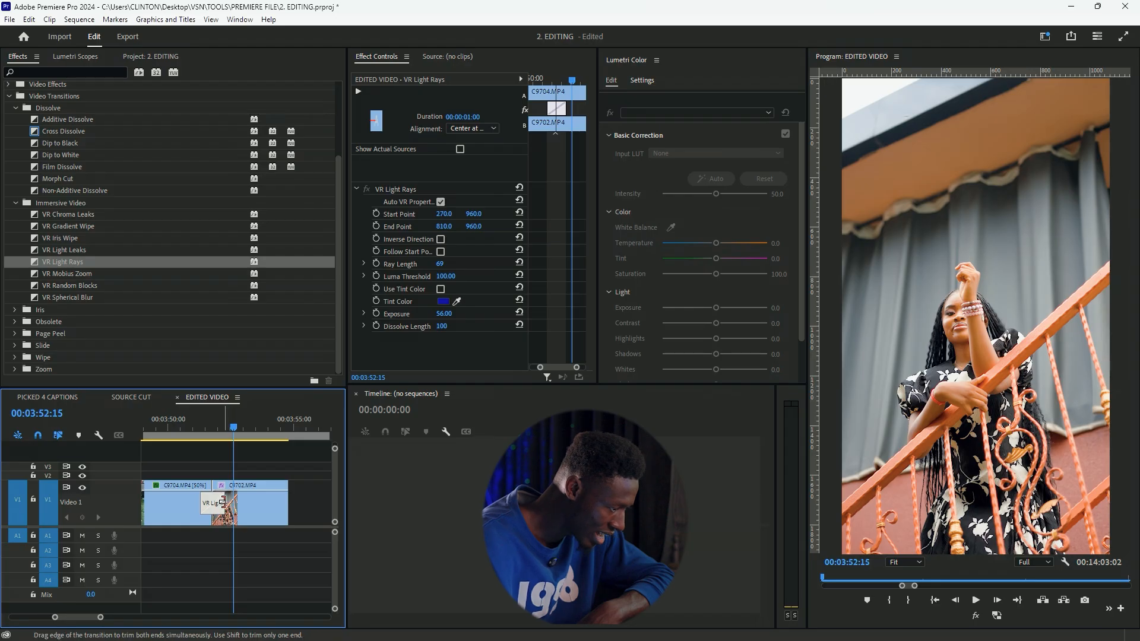
left_click_drag(223, 503, 234, 503)
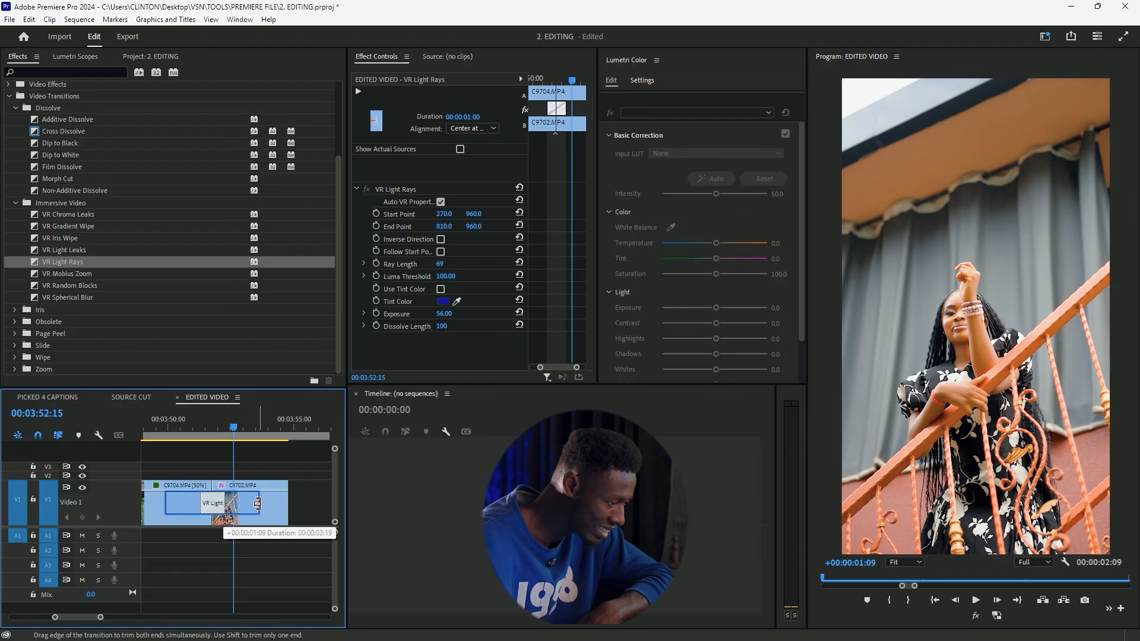